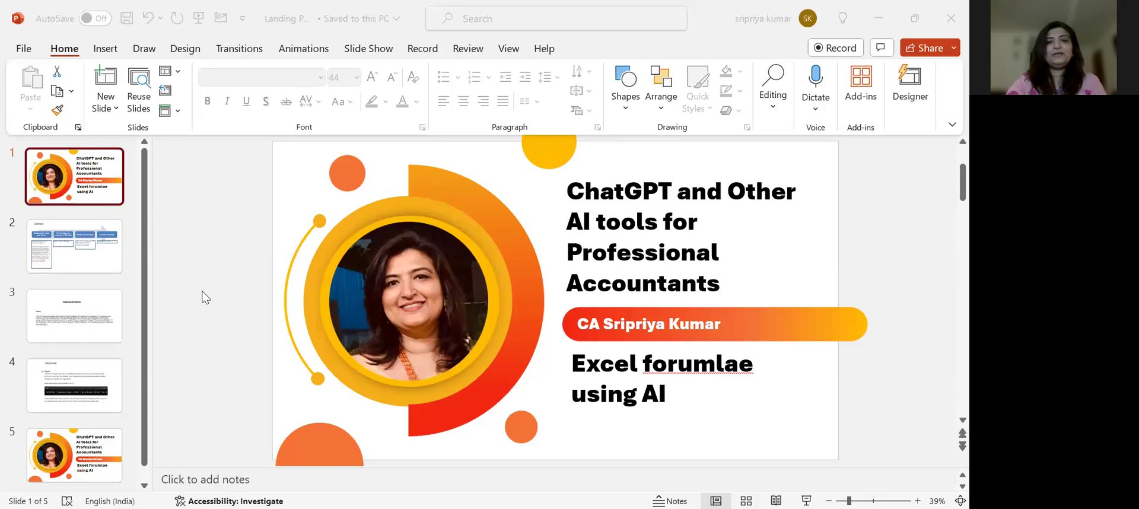
Show slide 2, 'Context', with the four steps for getting a formula from ChatGPT
{"action": "left_click", "coordinate": [777, 139]}
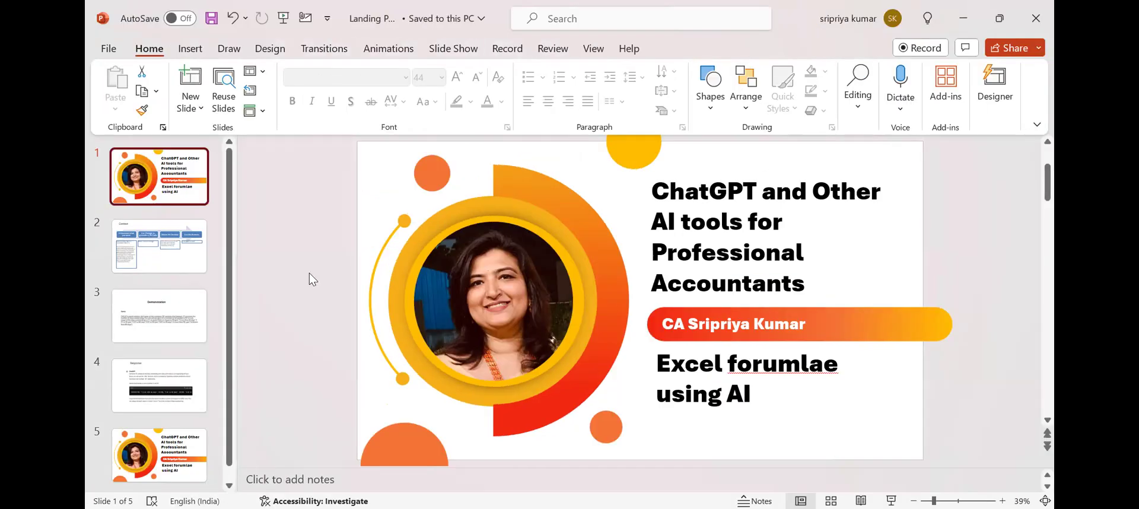
{"action": "left_click", "coordinate": [184, 267]}
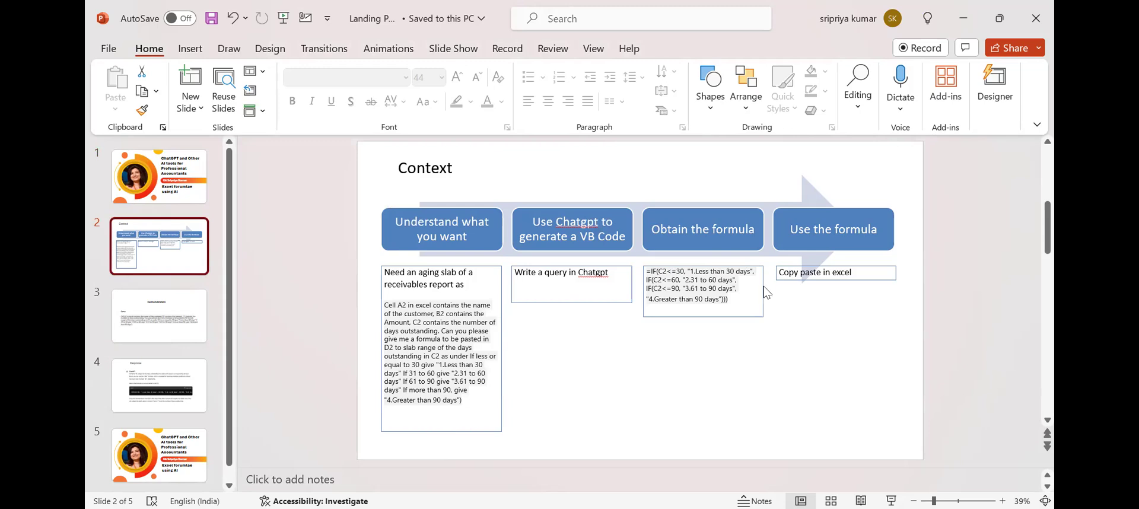
Show slide 3, 'Demonstration', with the query asking for an aging-slab formula for D2
{"action": "left_click", "coordinate": [167, 327]}
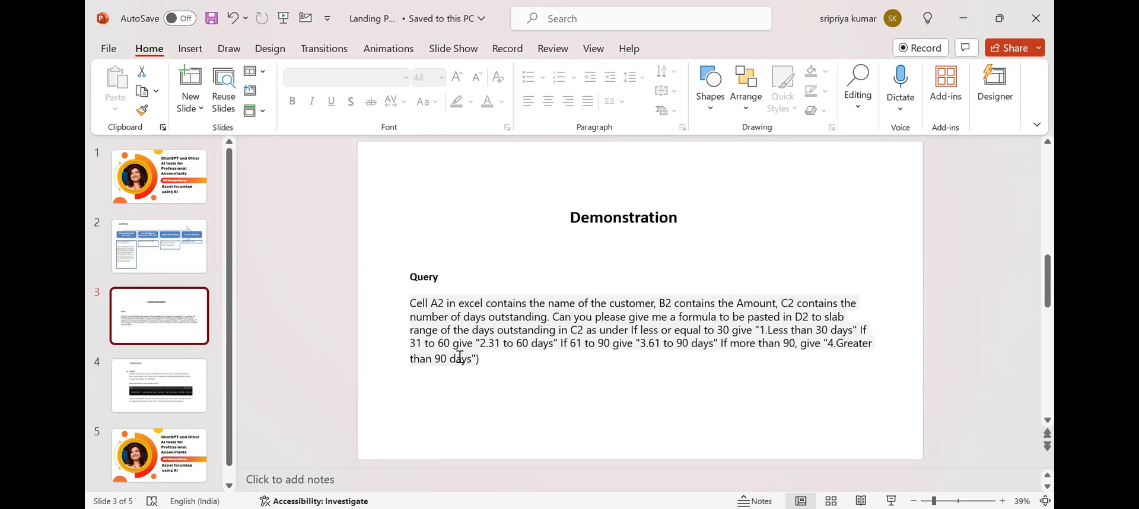
Show slide 4, 'Response', and briefly select, then deselect, the ChatGPT answer screenshot
{"action": "left_click", "coordinate": [159, 372]}
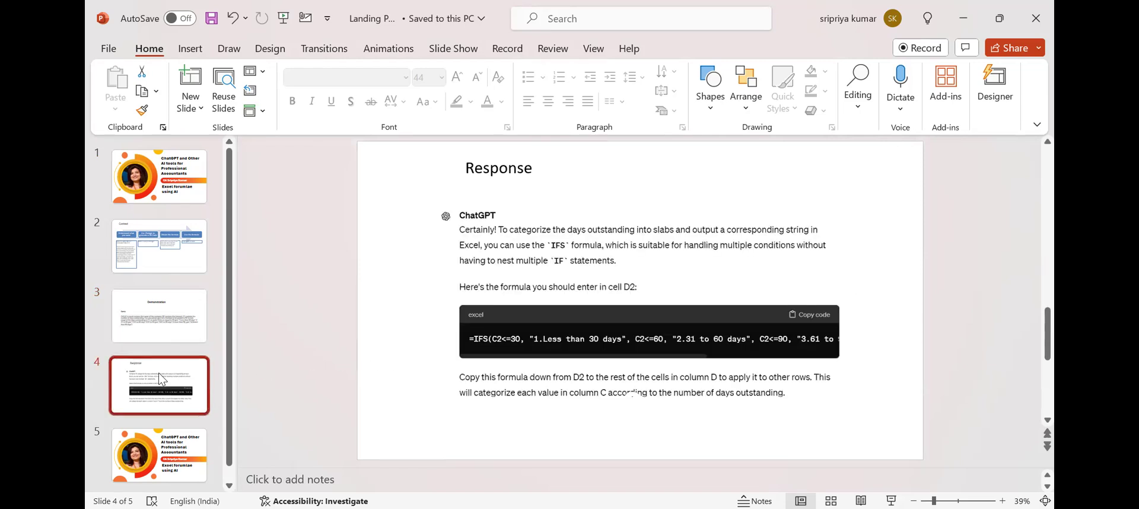
{"action": "left_click", "coordinate": [817, 317]}
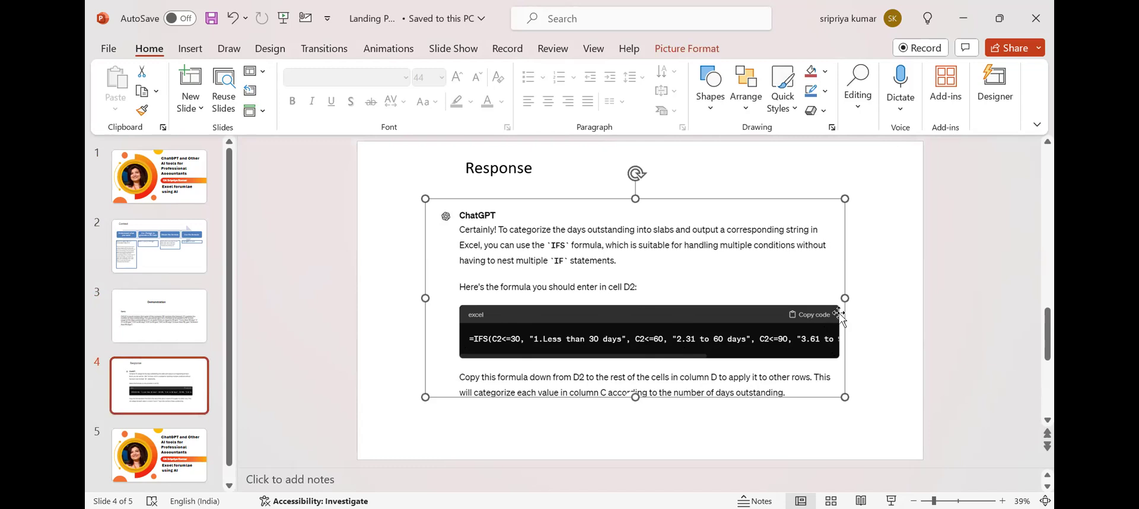
{"action": "left_click", "coordinate": [877, 313]}
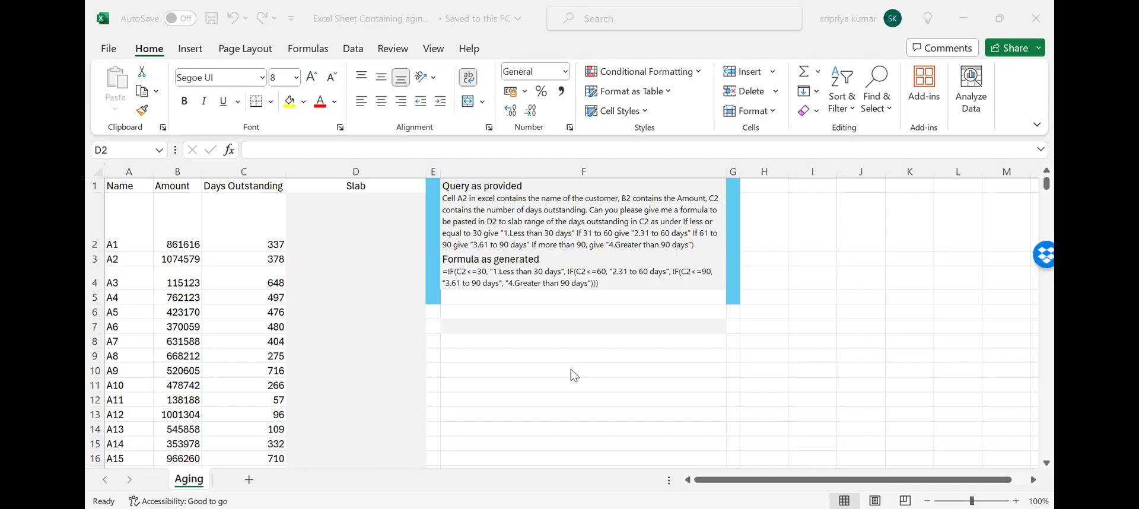
In the Aging sheet, step through A2, B2, C2 and empty D2 to the generated formula in F4
{"action": "left_click", "coordinate": [239, 285]}
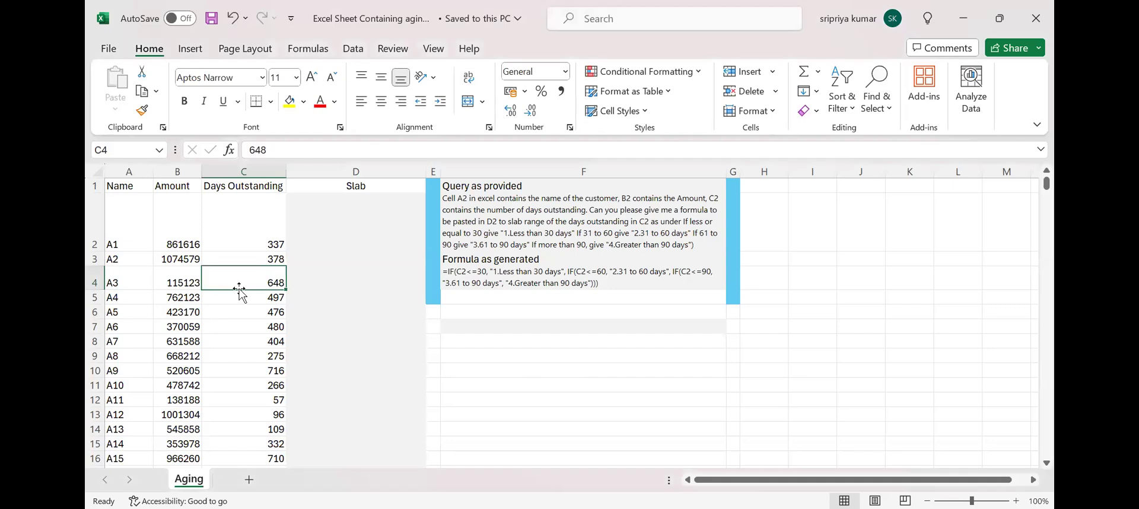
{"action": "key", "text": "Left"}
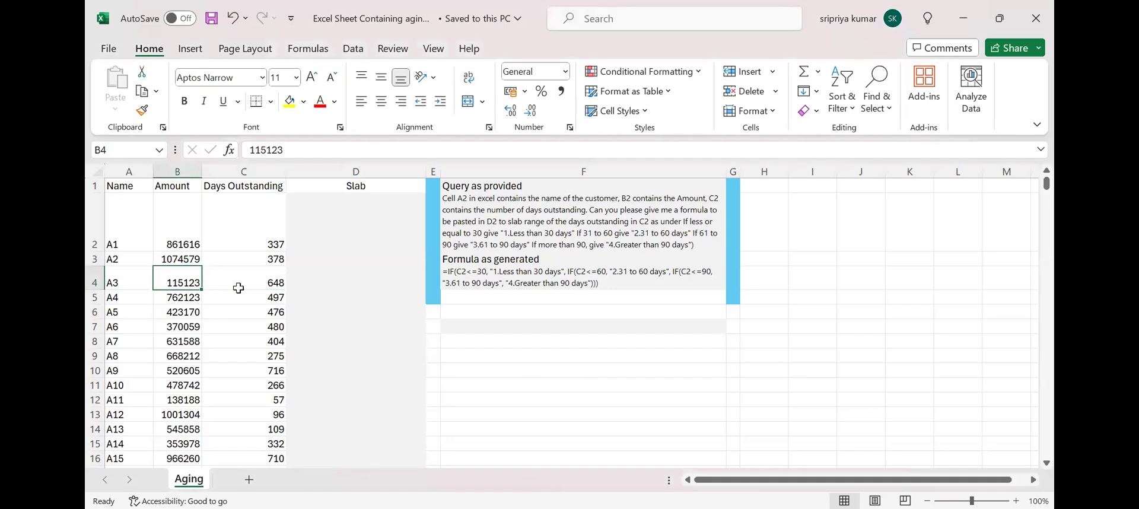
{"action": "key", "text": "ctrl+Home"}
{"action": "key", "text": "Down"}
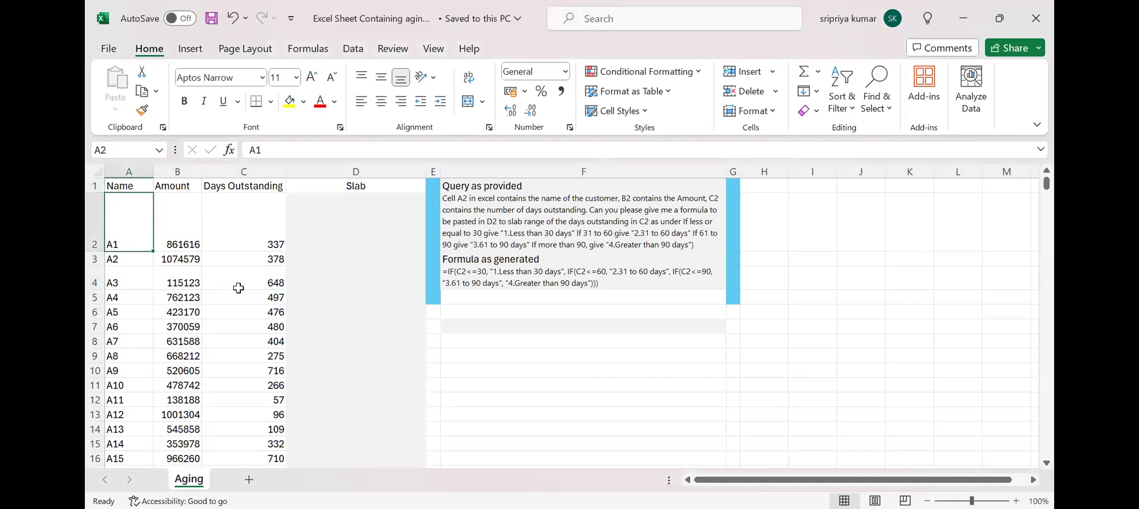
{"action": "key", "text": "Up"}
{"action": "key", "text": "Down"}
{"action": "key", "text": "Right"}
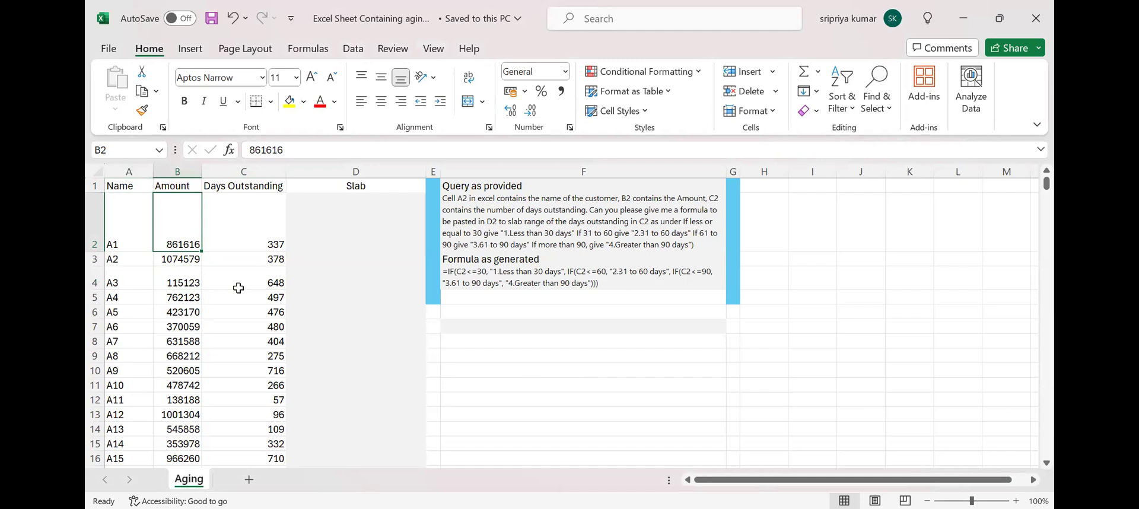
{"action": "key", "text": "Right"}
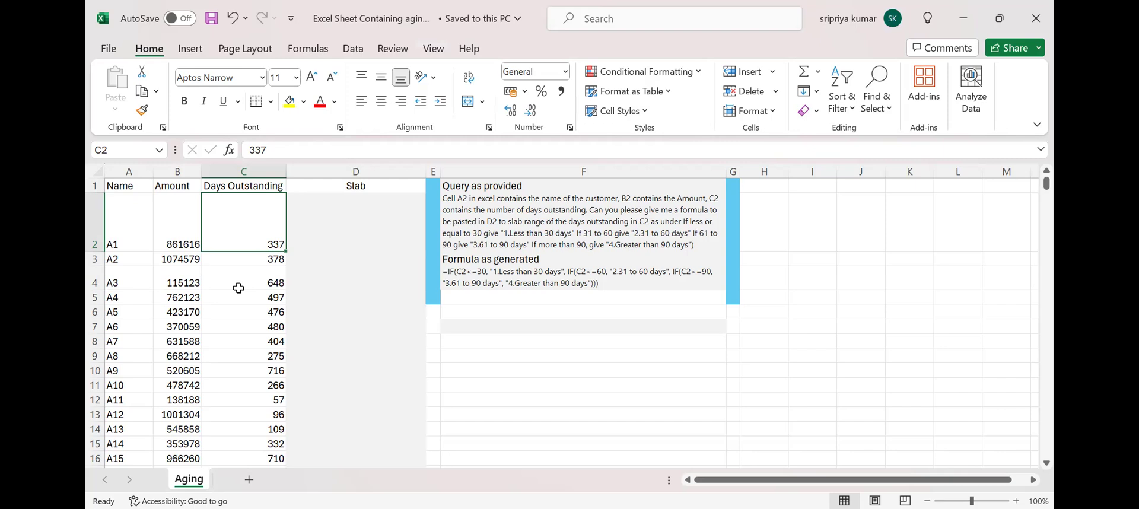
{"action": "key", "text": "Right"}
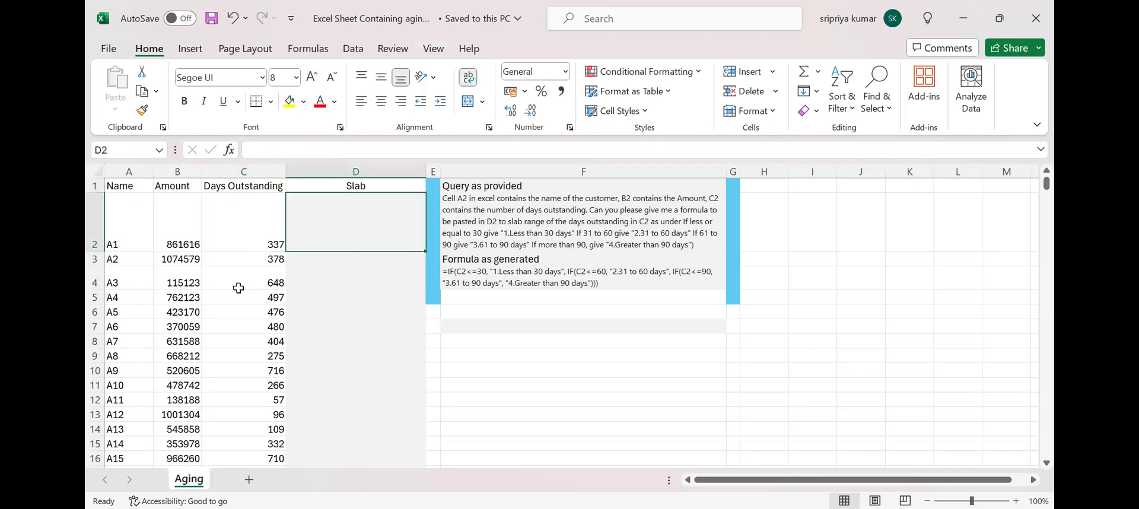
{"action": "key", "text": "Down"}
{"action": "key", "text": "Down"}
{"action": "key", "text": "Right"}
{"action": "key", "text": "Right"}
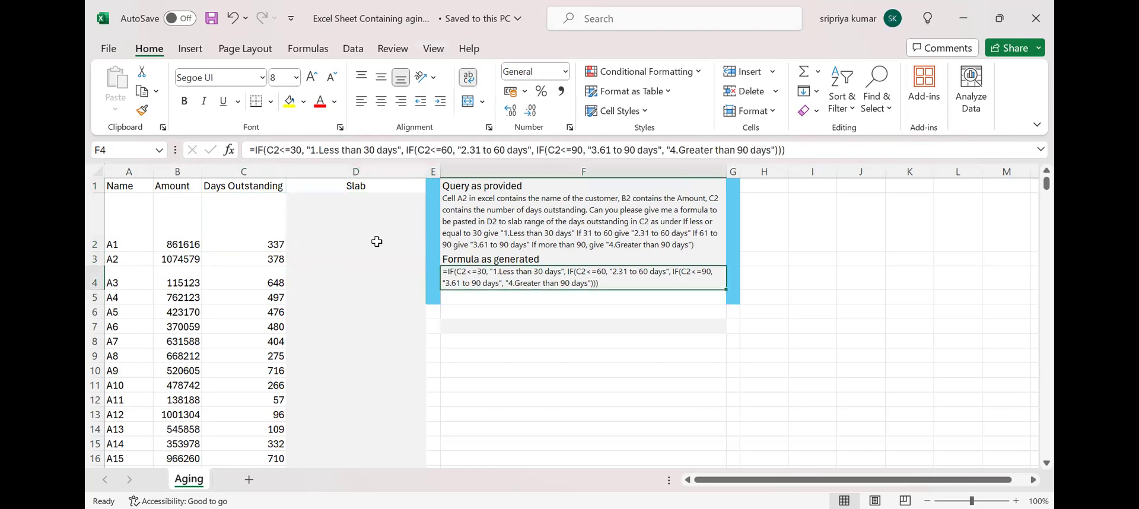
Copy the nested IF formula from F4 into D2, which then shows '4.Greater than 90 days'
{"action": "double_click", "coordinate": [443, 274]}
{"action": "left_click_drag", "start_coordinate": [443, 274], "coordinate": [600, 284]}
{"action": "key", "text": "ctrl+c"}
{"action": "left_click", "coordinate": [420, 220]}
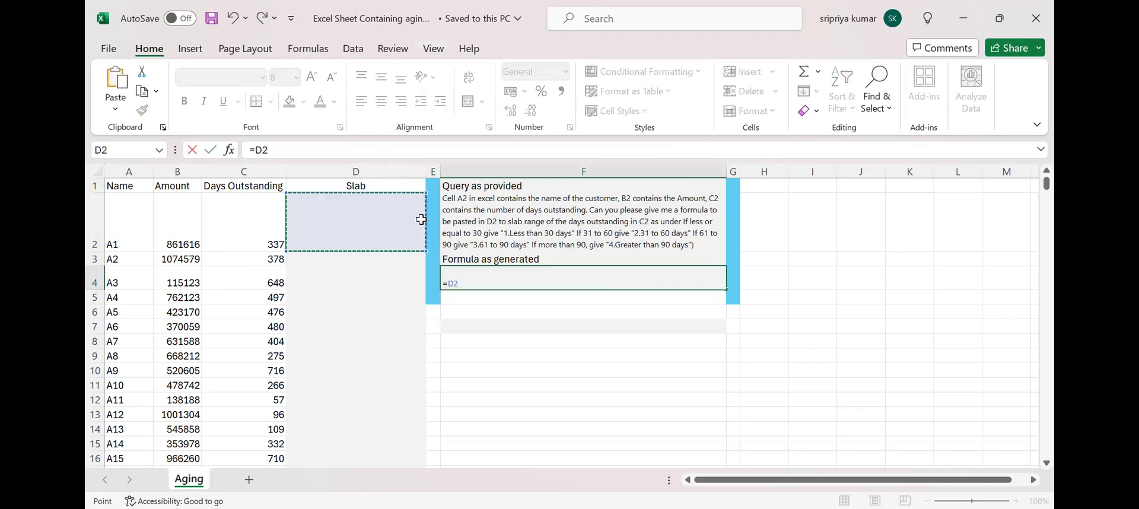
{"action": "key", "text": "Escape"}
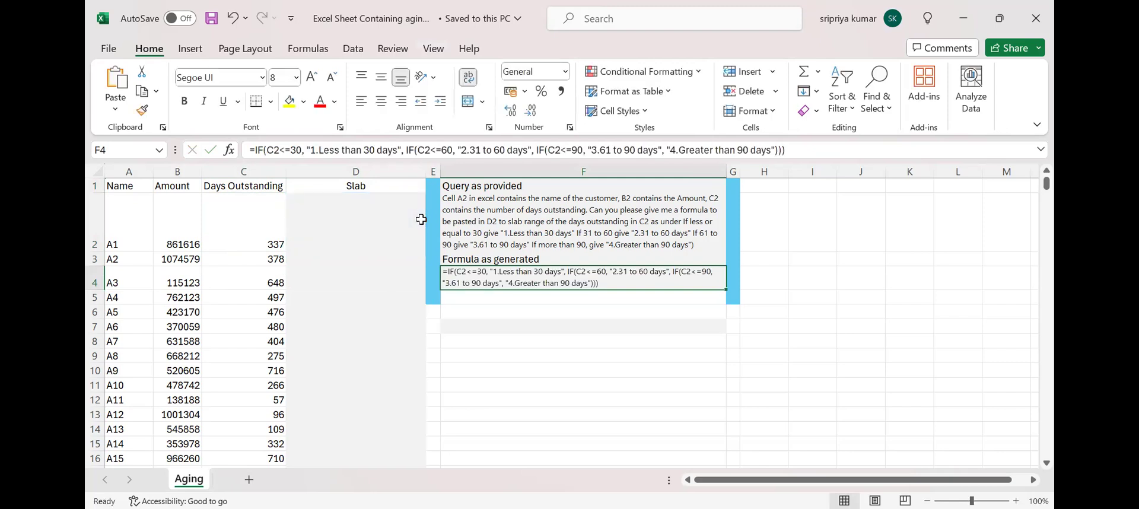
{"action": "key", "text": "ctrl+c"}
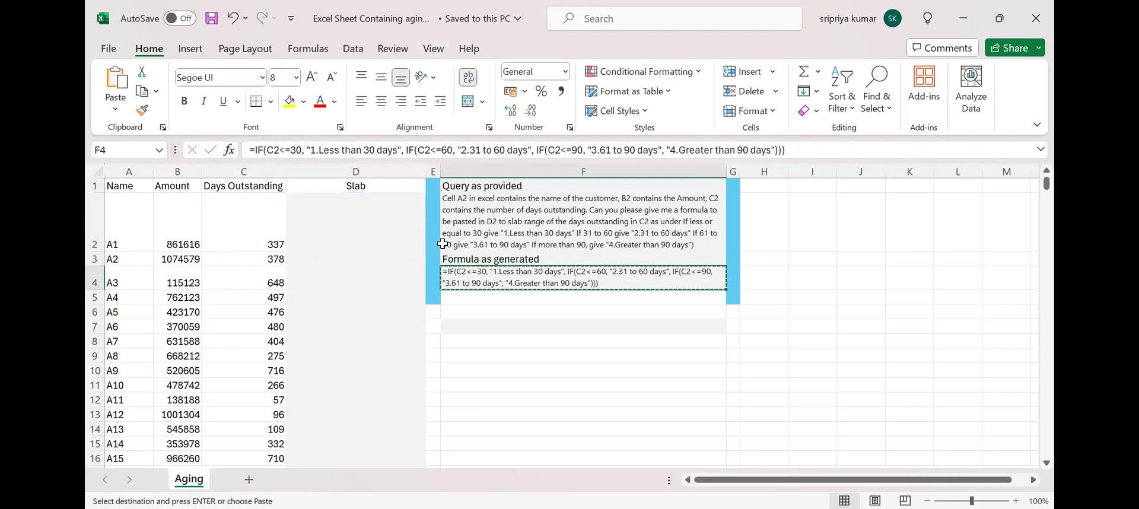
{"action": "left_click", "coordinate": [323, 211]}
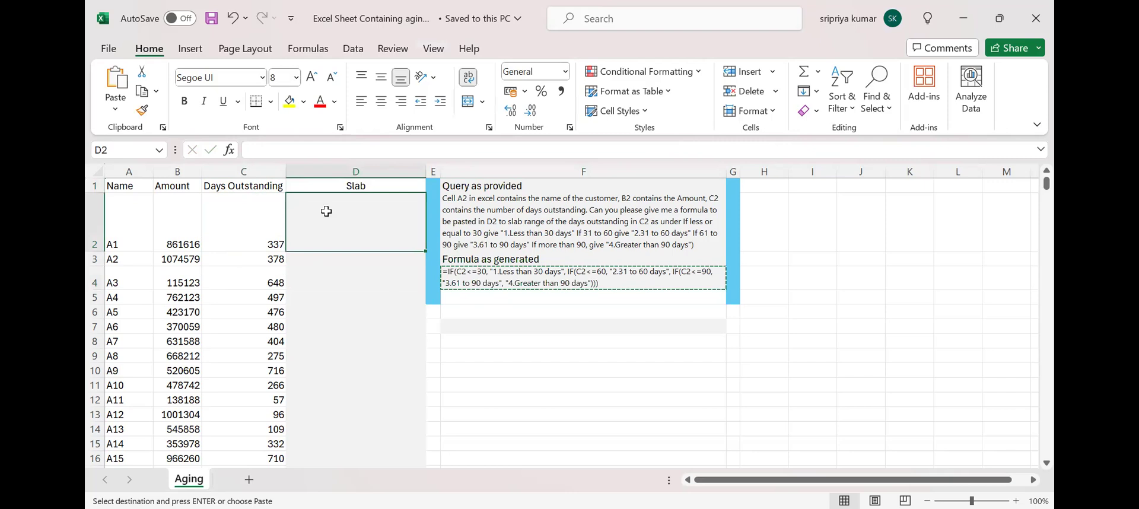
{"action": "key", "text": "ctrl+v"}
{"action": "left_click", "coordinate": [251, 152]}
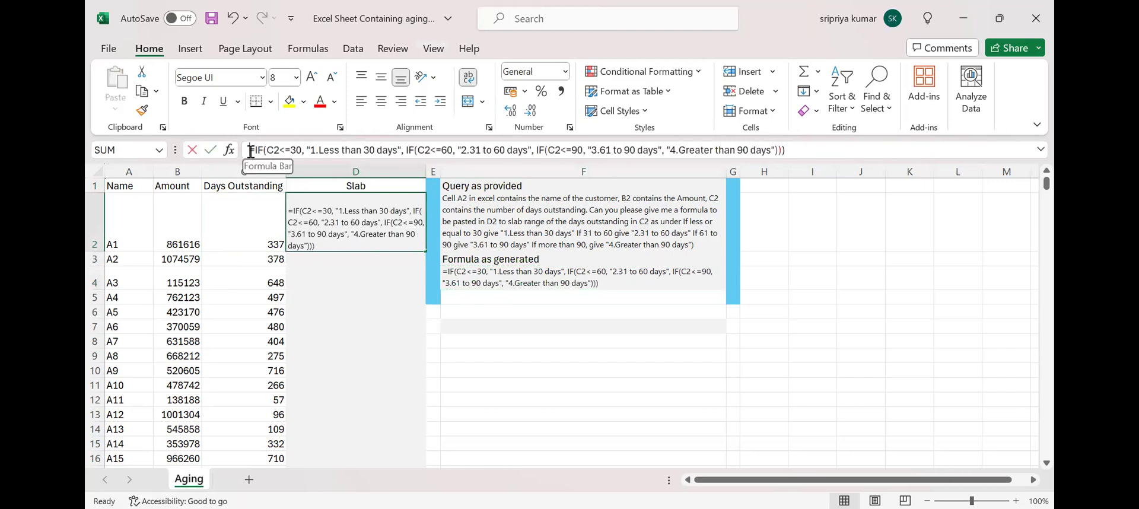
{"action": "key", "text": "Return"}
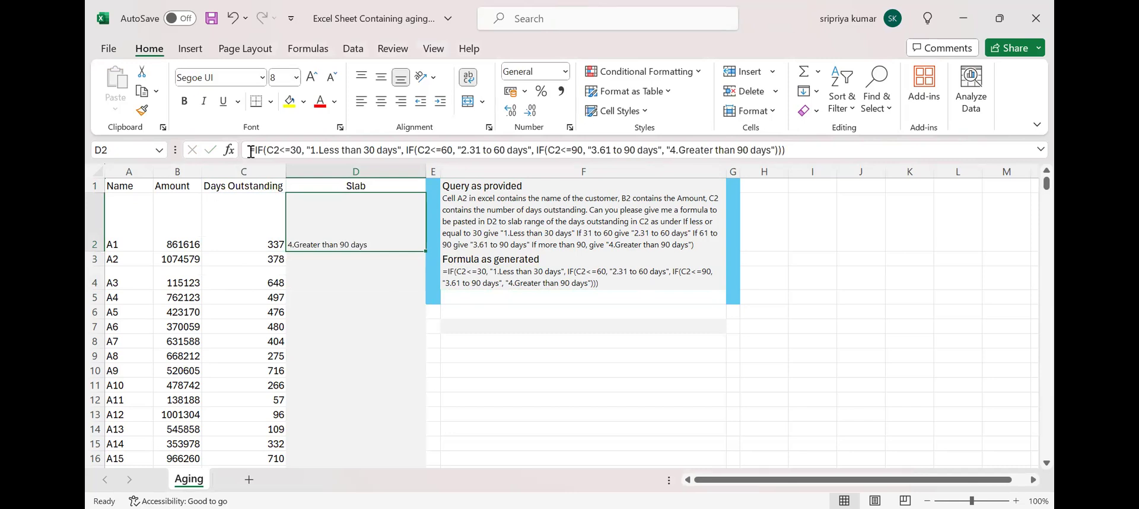
Copy the slab formula from D2 down into D3, D4 and D5 one cell at a time
{"action": "key", "text": "Left"}
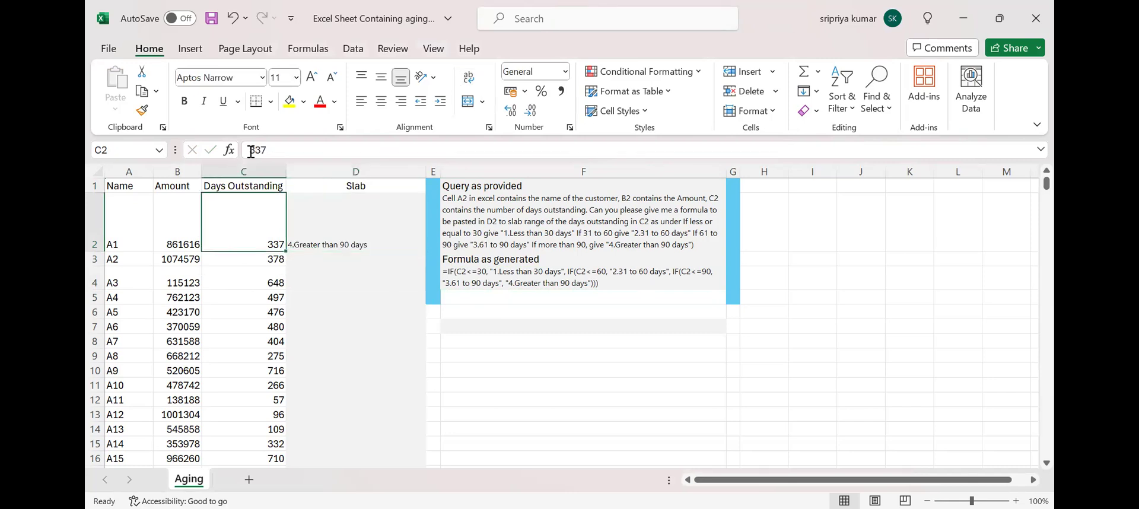
{"action": "key", "text": "Right"}
{"action": "key", "text": "ctrl+c"}
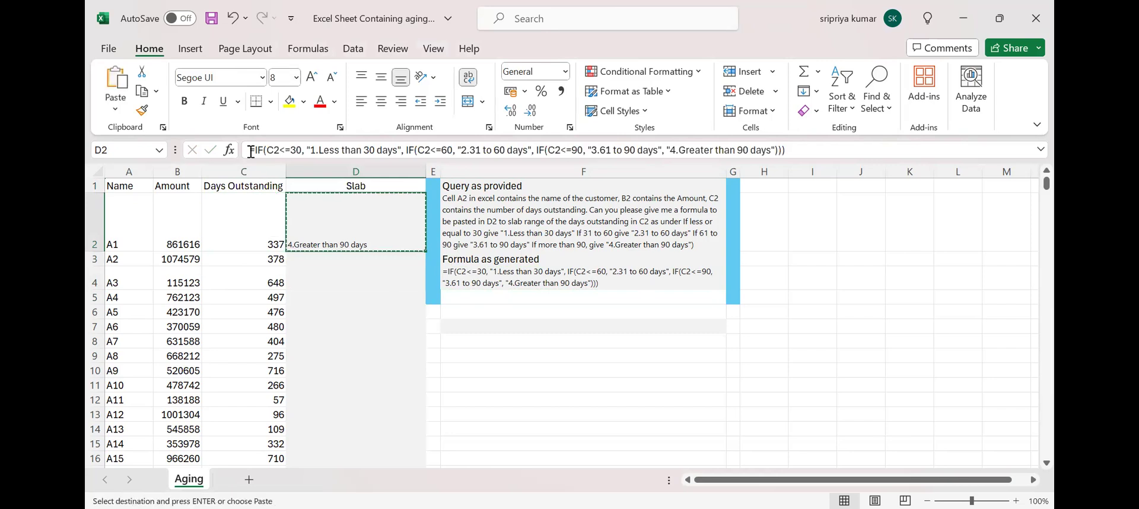
{"action": "key", "text": "Down"}
{"action": "key", "text": "Return"}
{"action": "key", "text": "ctrl+c"}
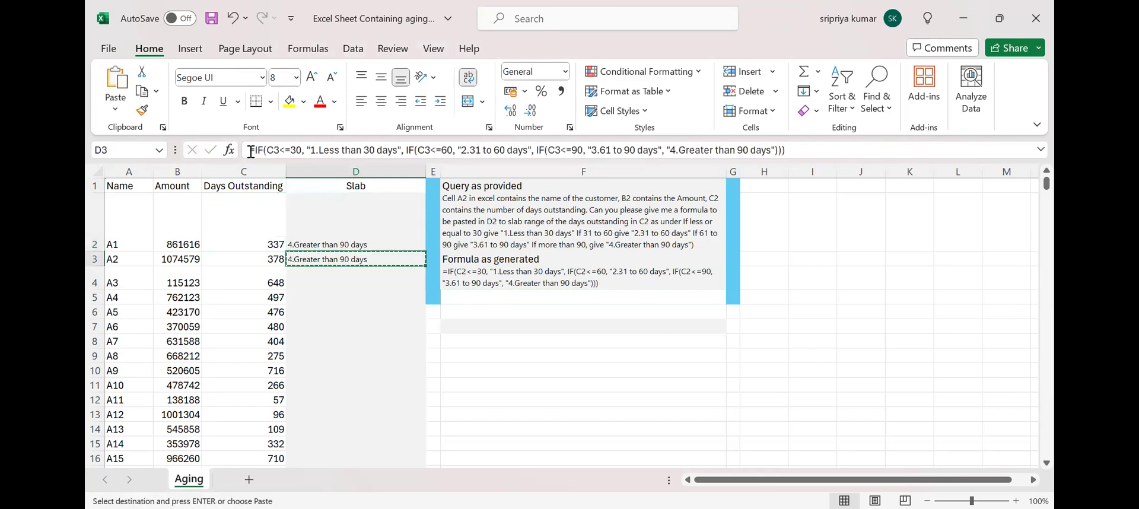
{"action": "key", "text": "Down"}
{"action": "key", "text": "Return"}
{"action": "key", "text": "ctrl+c"}
{"action": "key", "text": "Down"}
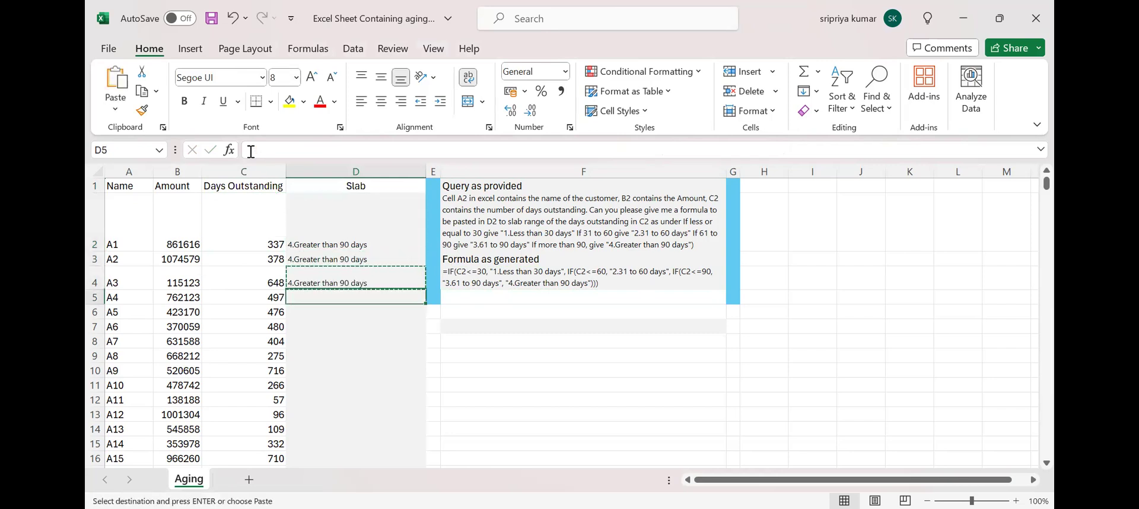
{"action": "key", "text": "Return"}
Paste the slab formula into D12 and D6:D11, then check the Slab results
{"action": "key", "text": "ctrl+c"}
{"action": "key", "text": "Down"}
{"action": "key", "text": "Down"}
{"action": "key", "text": "Down"}
{"action": "key", "text": "Down"}
{"action": "key", "text": "Down"}
{"action": "key", "text": "Down"}
{"action": "key", "text": "Down"}
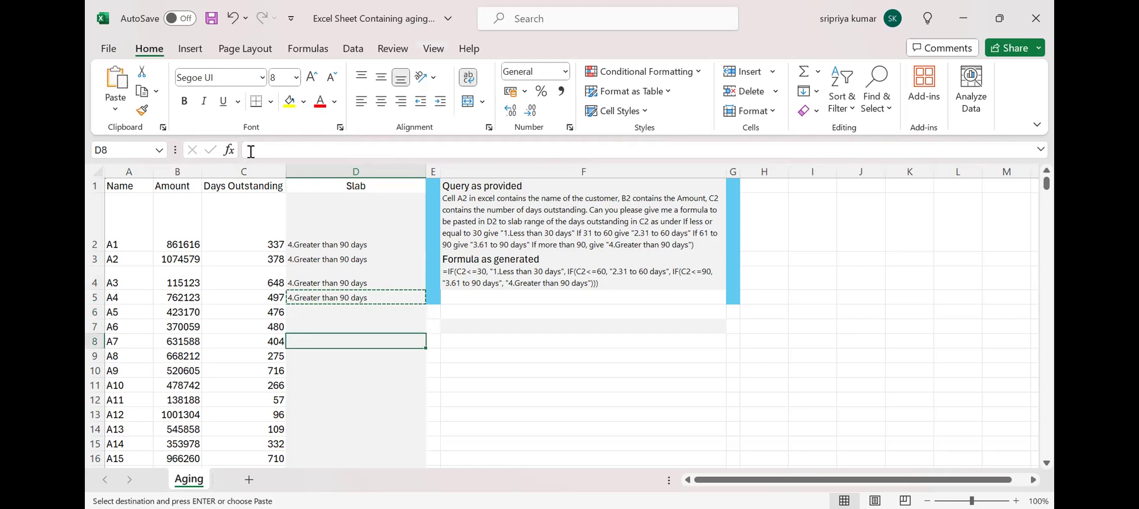
{"action": "key", "text": "Return"}
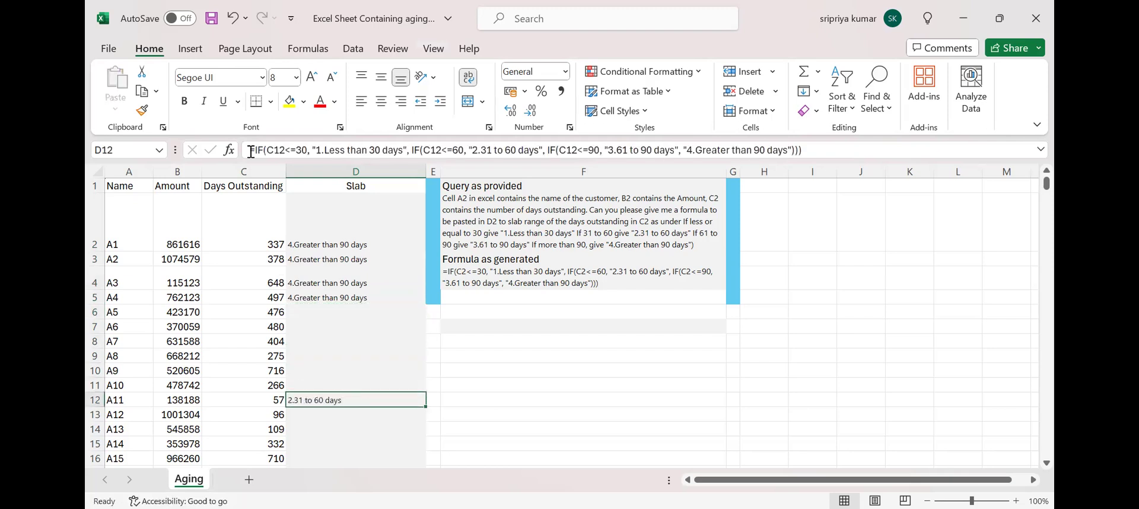
{"action": "key", "text": "ctrl+c"}
{"action": "key", "text": "Up"}
{"action": "key", "text": "shift+Up"}
{"action": "key", "text": "shift+Up"}
{"action": "key", "text": "shift+Up"}
{"action": "key", "text": "shift+Up"}
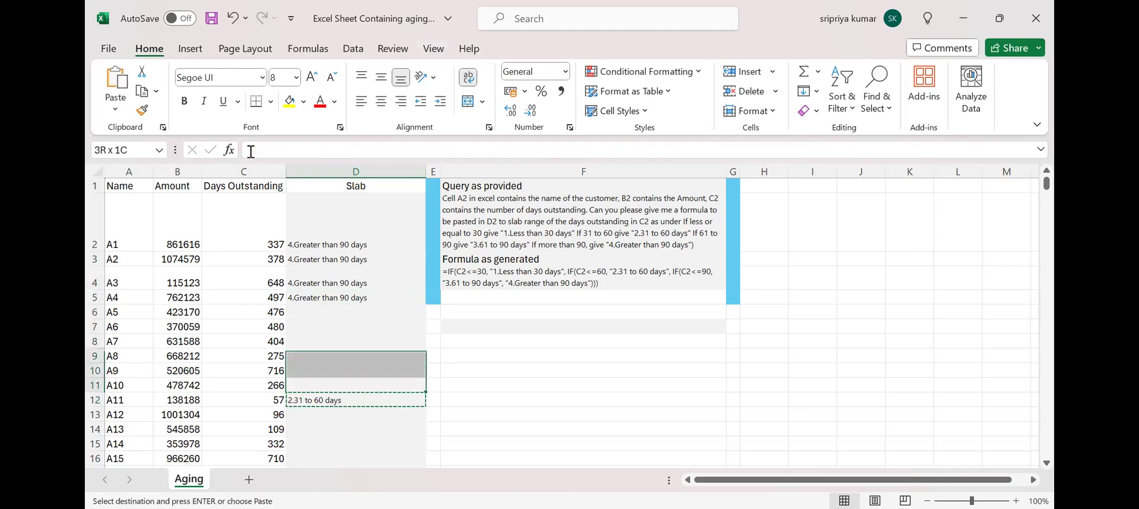
{"action": "key", "text": "shift+Up"}
{"action": "key", "text": "Return"}
{"action": "key", "text": "Down"}
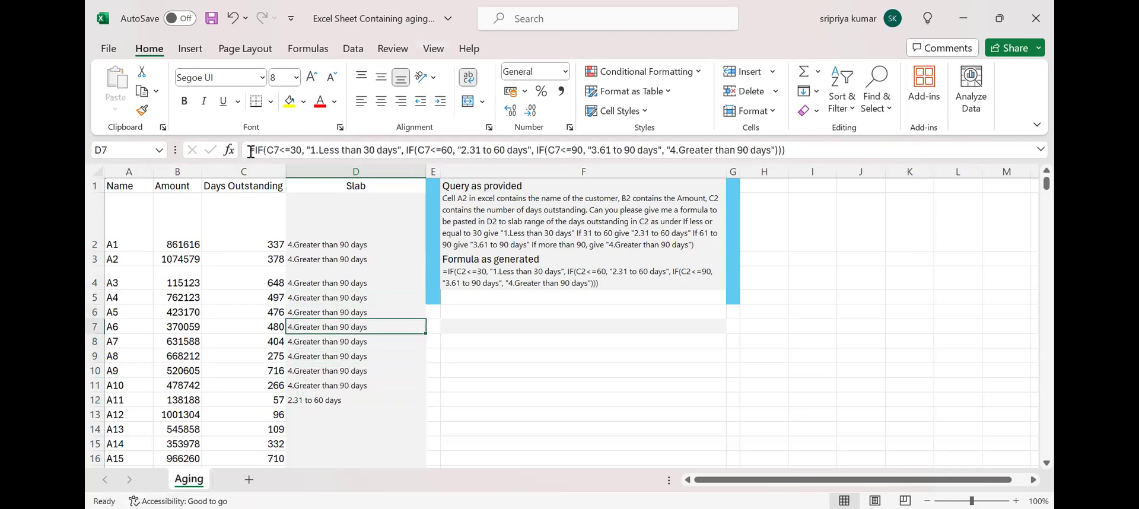
{"action": "key", "text": "Up"}
{"action": "key", "text": "Up"}
{"action": "key", "text": "Up"}
{"action": "key", "text": "Up"}
{"action": "key", "text": "Up"}
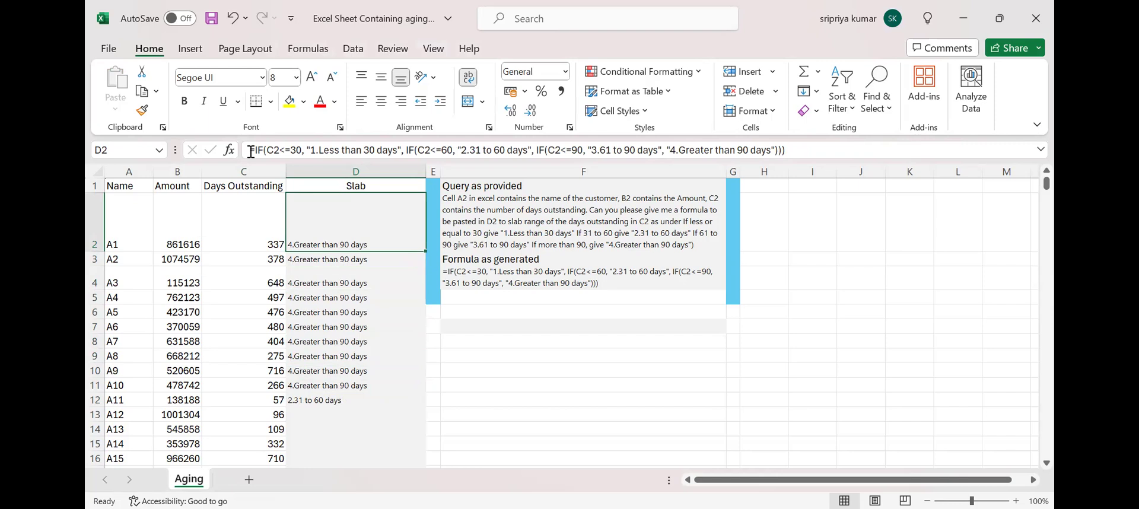
{"action": "key", "text": "Down"}
{"action": "key", "text": "Down"}
{"action": "key", "text": "Down"}
{"action": "key", "text": "Down"}
{"action": "key", "text": "Down"}
{"action": "key", "text": "Down"}
{"action": "key", "text": "Down"}
{"action": "key", "text": "Down"}
{"action": "key", "text": "Down"}
{"action": "key", "text": "Down"}
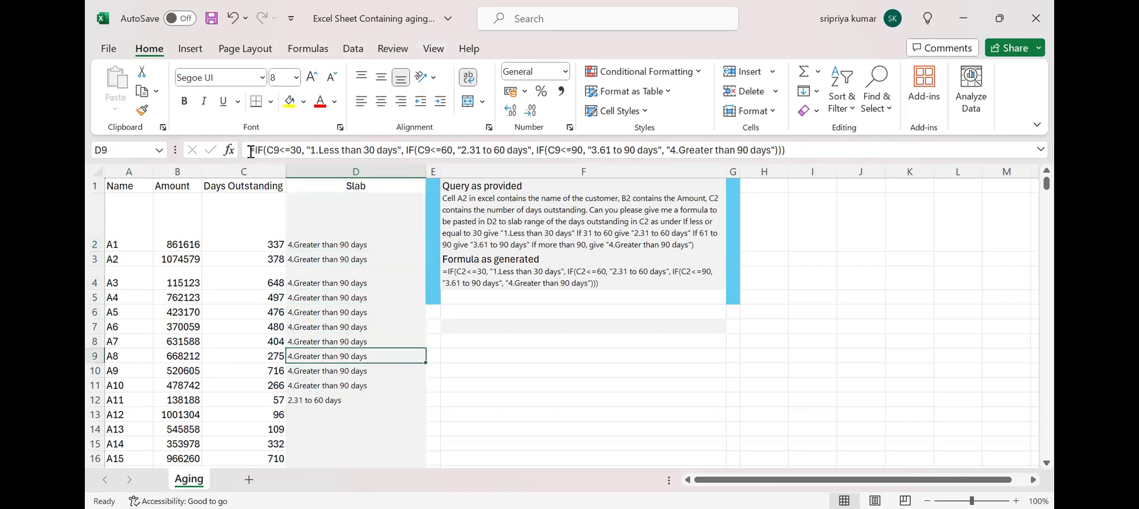
Paste the slab formula from D12 into the range D12:D876 and return to D2
{"action": "key", "text": "ctrl+c"}
{"action": "key", "text": "Left"}
{"action": "key", "text": "ctrl+Down"}
{"action": "key", "text": "Right"}
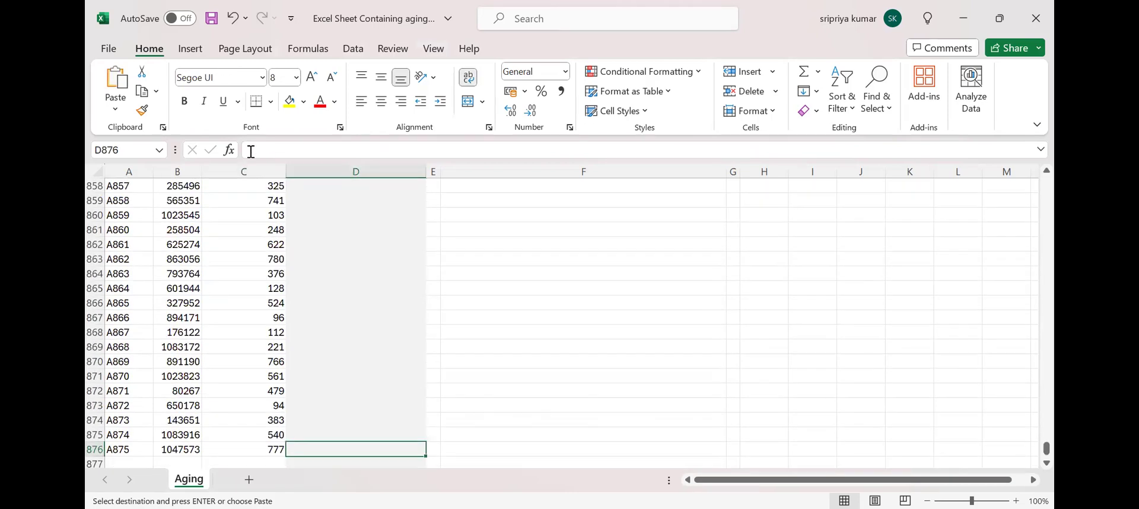
{"action": "key", "text": "ctrl+shift+Up"}
{"action": "key", "text": "Return"}
{"action": "key", "text": "ctrl+Down"}
{"action": "key", "text": "ctrl+Up"}
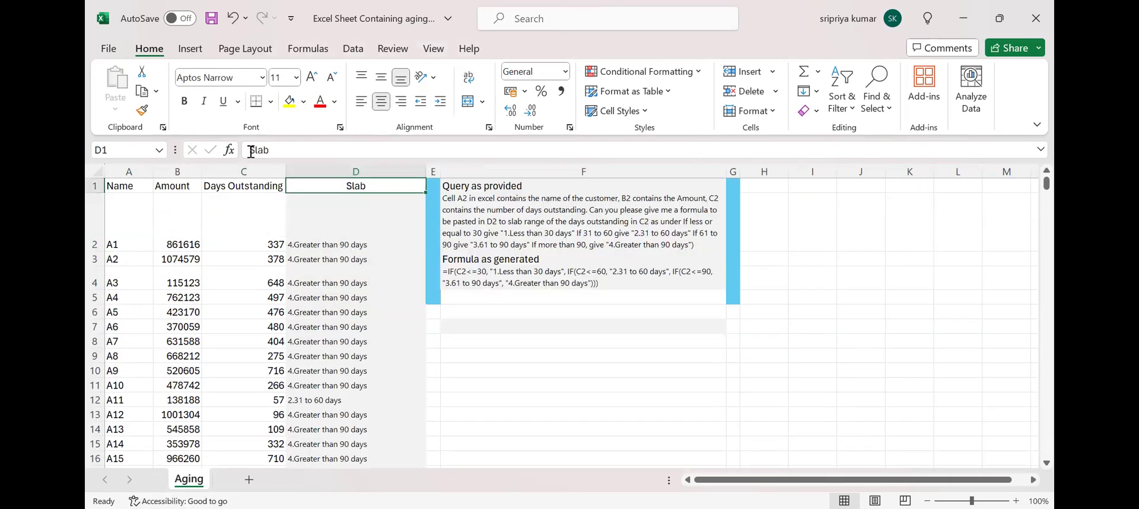
{"action": "key", "text": "Down"}
Save the workbook with Ctrl+S, then check row 2's name, amount and slab
{"action": "key", "text": "ctrl+s"}
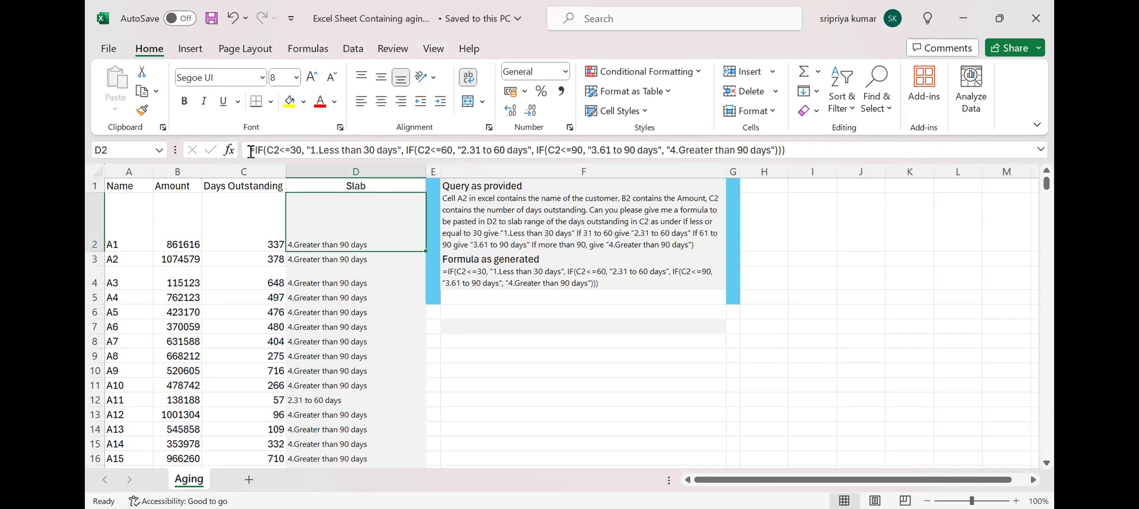
{"action": "key", "text": "Left"}
{"action": "key", "text": "Left"}
{"action": "key", "text": "Left"}
{"action": "key", "text": "Right"}
{"action": "key", "text": "Right"}
{"action": "key", "text": "Right"}
Turn on header-row filters and filter the Slab column to '1.Less than 30 days' only
{"action": "key", "text": "Up"}
{"action": "key", "text": "Left"}
{"action": "key", "text": "Left"}
{"action": "key", "text": "shift+space"}
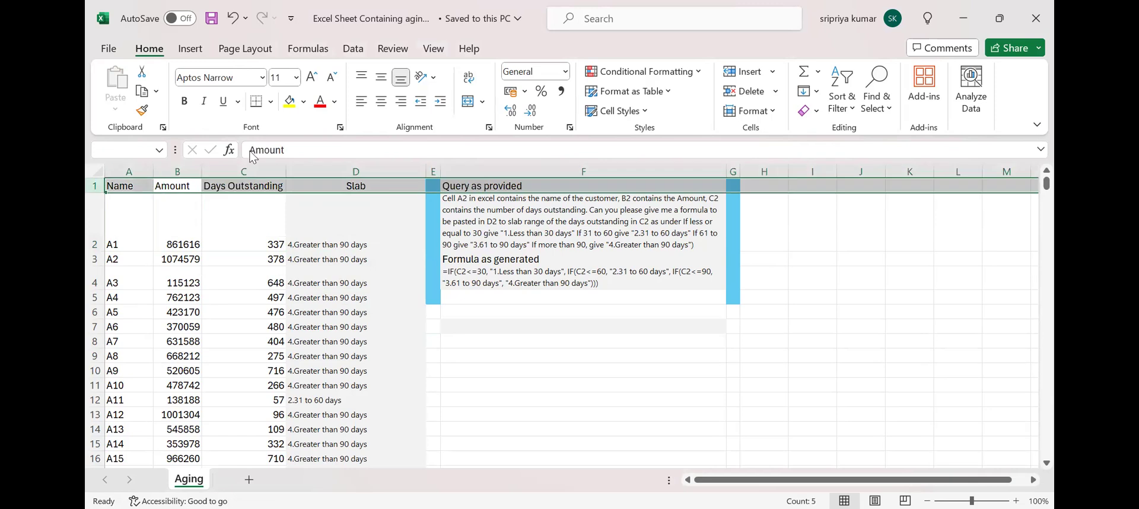
{"action": "key", "text": "ctrl+shift+l"}
{"action": "key", "text": "Right"}
{"action": "key", "text": "Right"}
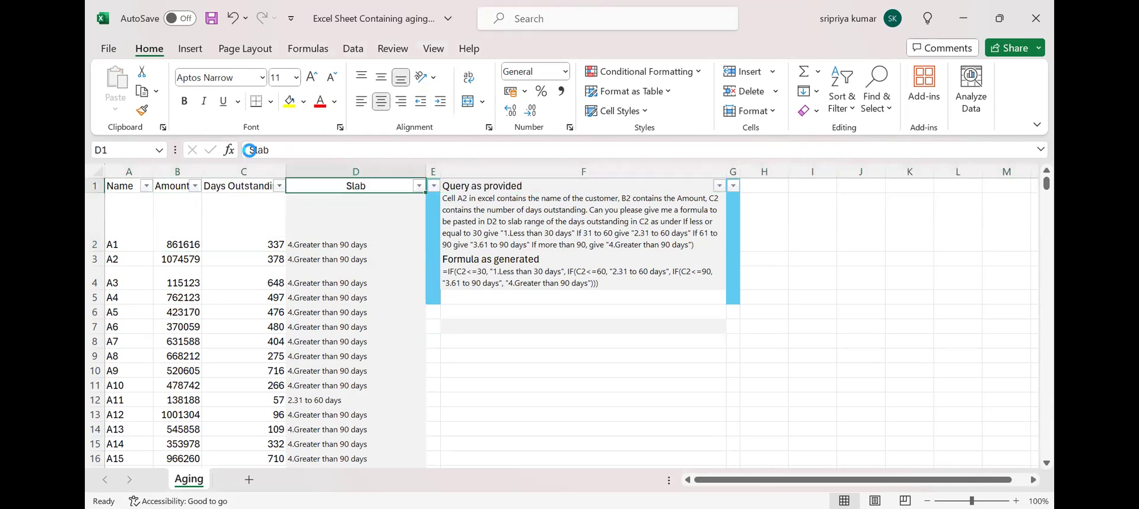
{"action": "key", "text": "alt+Down"}
{"action": "key", "text": "space"}
{"action": "key", "text": "Down"}
{"action": "key", "text": "space"}
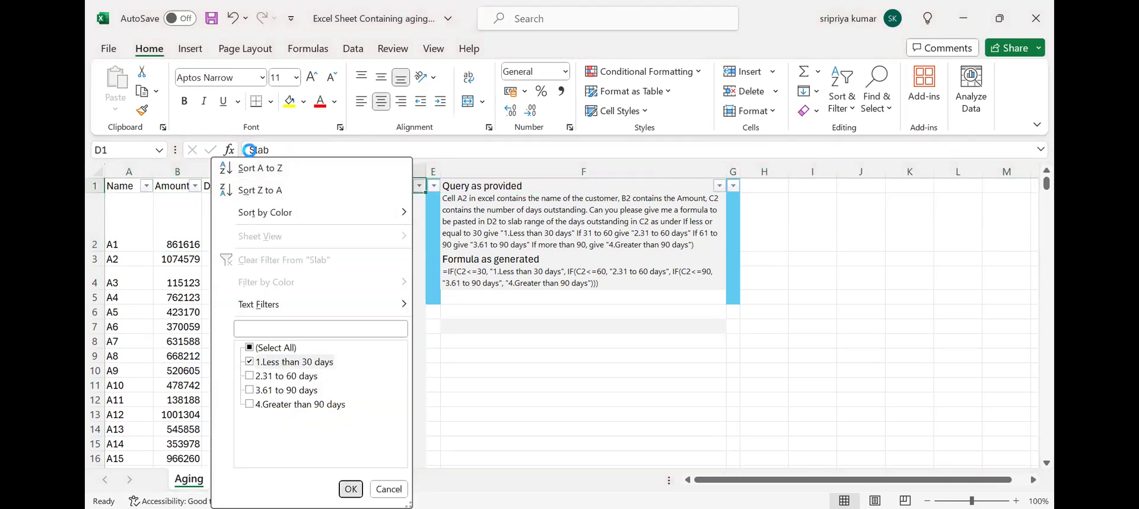
{"action": "key", "text": "Return"}
{"action": "key", "text": "Down"}
Edit D70's label to '1.Less than or = 30 days' and paste it into the other filtered Slab cells
{"action": "key", "text": "Left"}
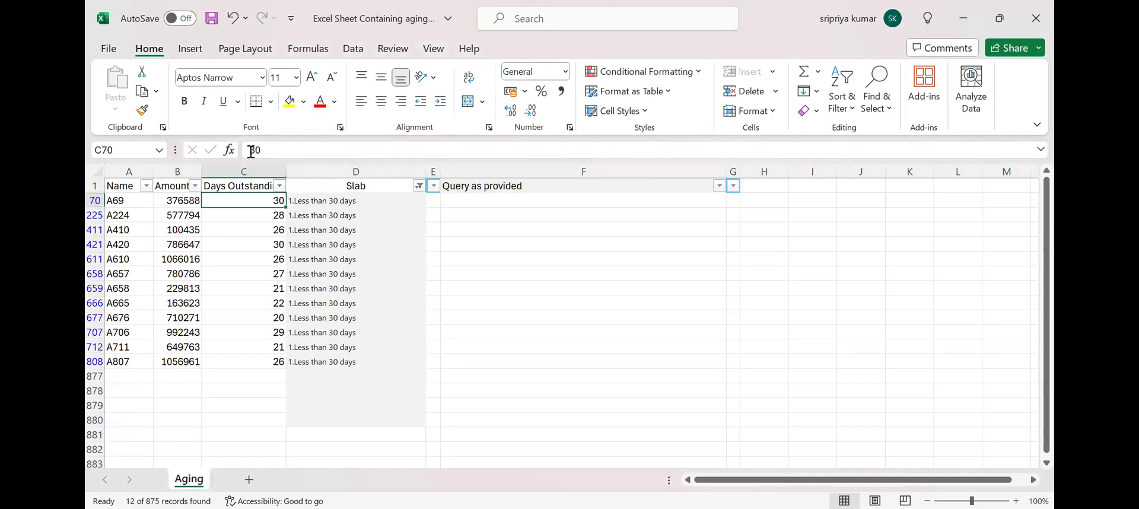
{"action": "key", "text": "Right"}
{"action": "key", "text": "Left"}
{"action": "key", "text": "Right"}
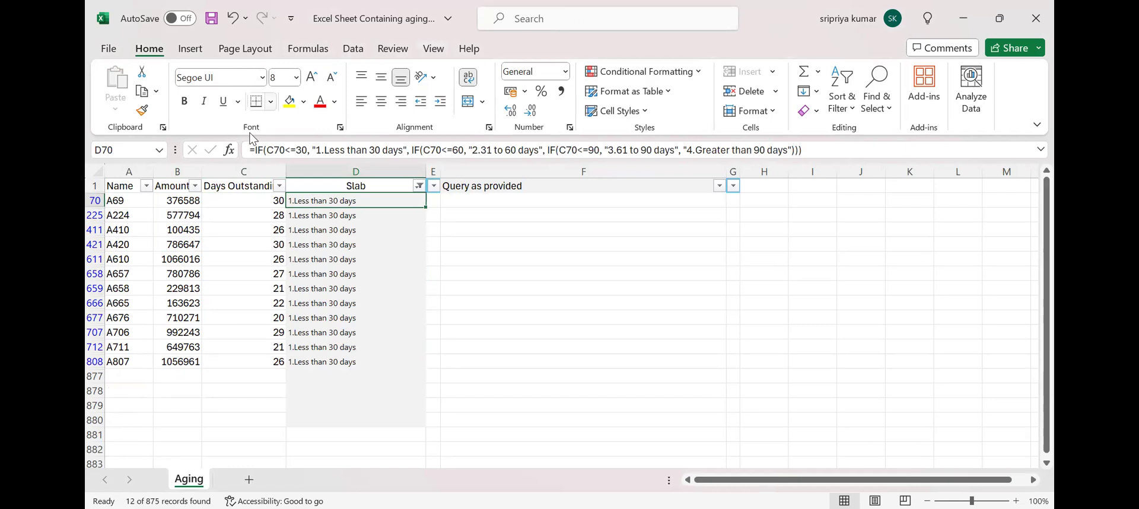
{"action": "left_click", "coordinate": [390, 157]}
{"action": "type", "text": "or "}
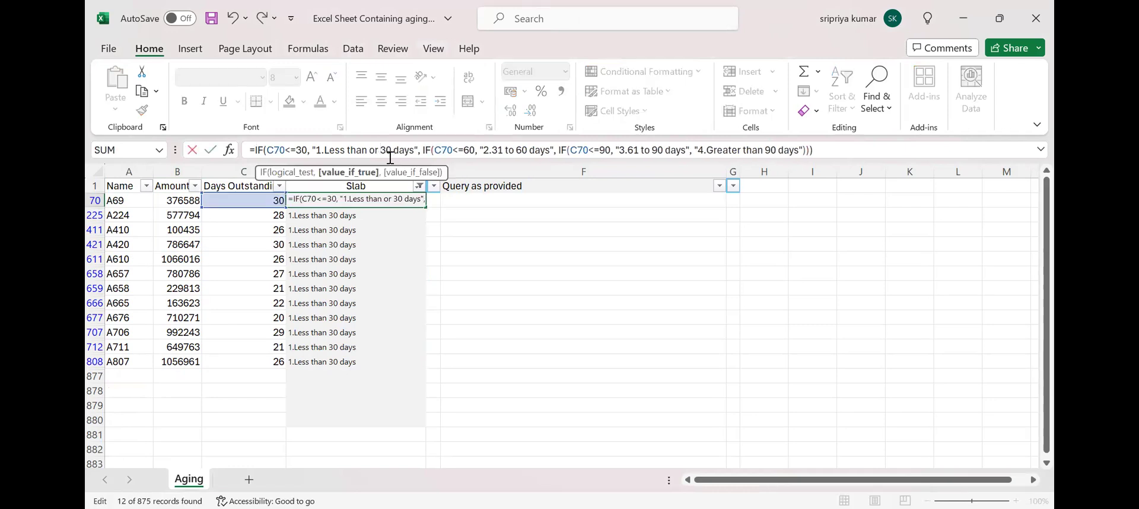
{"action": "type", "text": "="}
{"action": "key", "text": "ctrl+Return"}
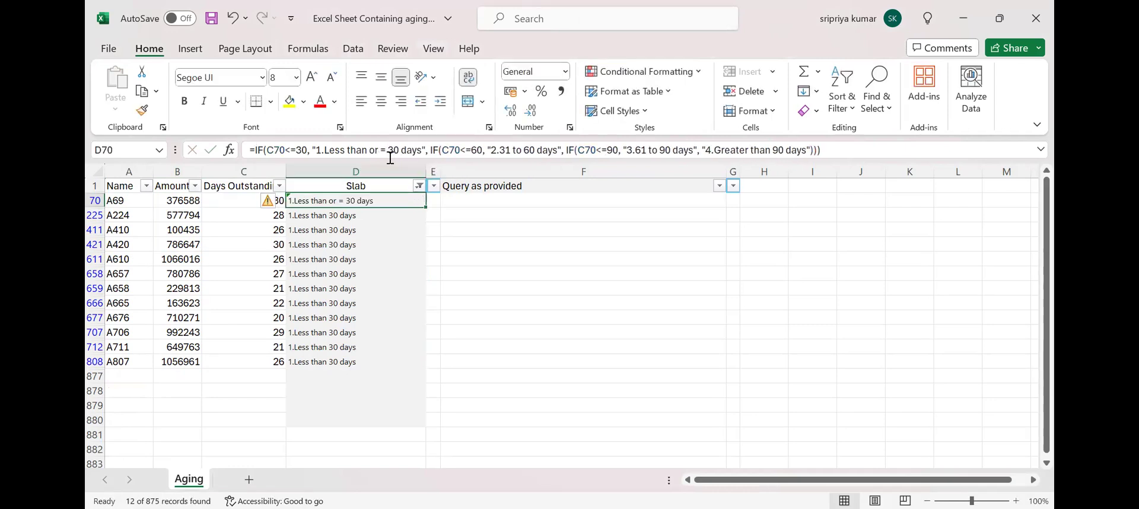
{"action": "key", "text": "ctrl+c"}
{"action": "key", "text": "Down"}
{"action": "key", "text": "ctrl+shift+Down"}
{"action": "key", "text": "ctrl+v"}
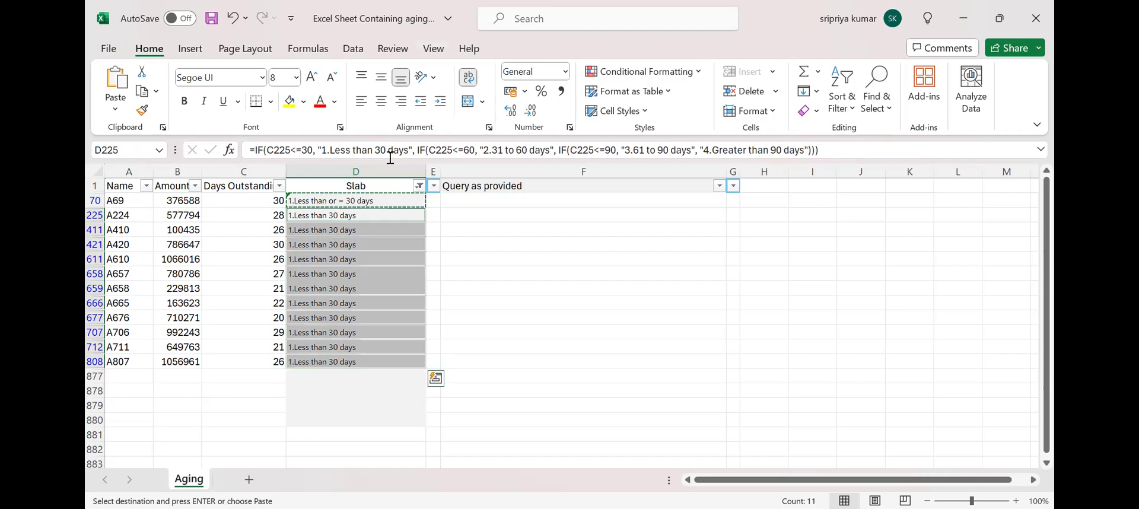
Filter the Slab column to show only the '2.31 to 60 days' records
{"action": "key", "text": "Escape"}
{"action": "key", "text": "Up"}
{"action": "key", "text": "Up"}
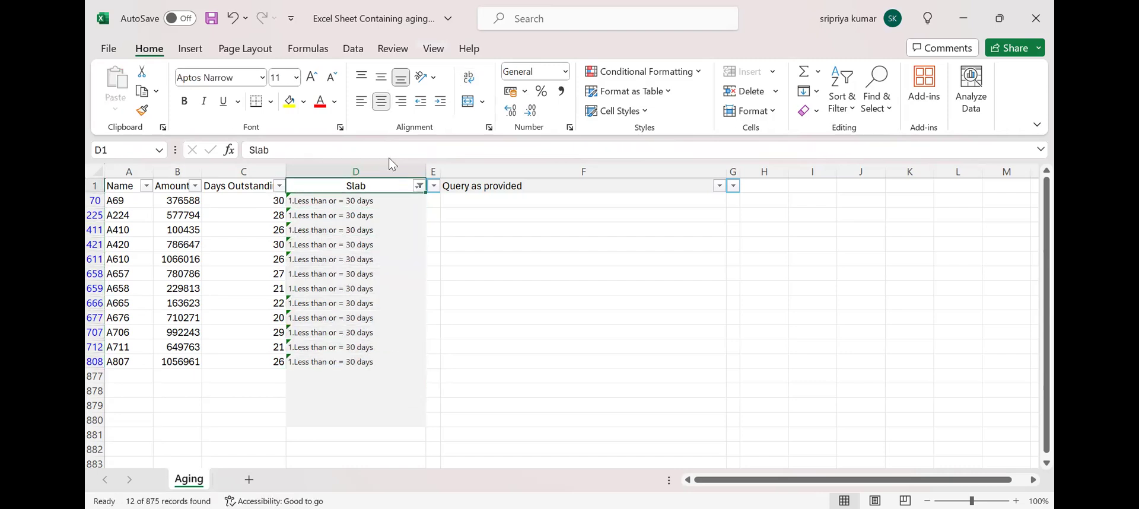
{"action": "key", "text": "alt+Down"}
{"action": "key", "text": "Down"}
{"action": "key", "text": "space"}
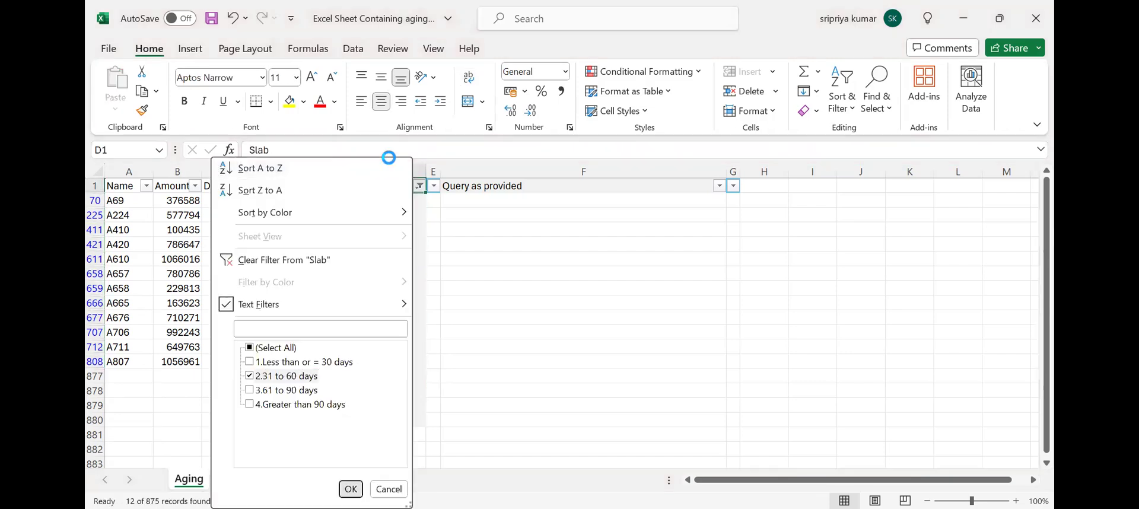
{"action": "key", "text": "Return"}
{"action": "key", "text": "Down"}
Browse the Days Outstanding filter values, then close the list without changing it
{"action": "key", "text": "Left"}
{"action": "key", "text": "Up"}
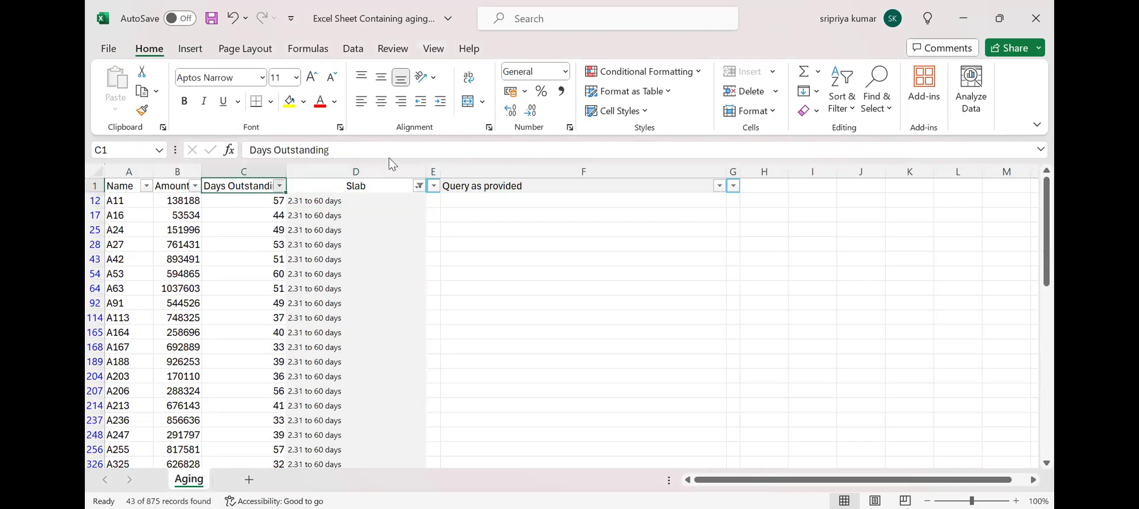
{"action": "key", "text": "alt+Down"}
{"action": "key", "text": "Down"}
{"action": "key", "text": "Down"}
{"action": "key", "text": "Down"}
{"action": "key", "text": "Down"}
{"action": "key", "text": "Down"}
{"action": "key", "text": "Down"}
{"action": "key", "text": "Down"}
{"action": "key", "text": "Down"}
{"action": "key", "text": "Down"}
{"action": "key", "text": "Down"}
{"action": "key", "text": "Down"}
{"action": "key", "text": "Down"}
{"action": "key", "text": "Down"}
{"action": "key", "text": "Down"}
{"action": "key", "text": "Down"}
{"action": "key", "text": "Down"}
{"action": "key", "text": "Down"}
{"action": "key", "text": "Down"}
{"action": "key", "text": "Down"}
{"action": "key", "text": "Down"}
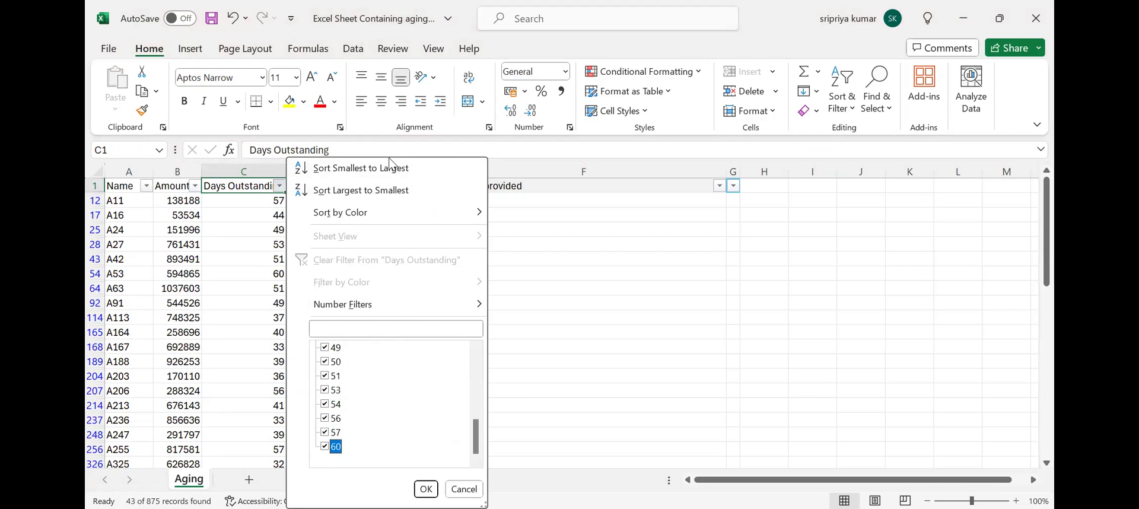
{"action": "key", "text": "Escape"}
{"action": "key", "text": "Down"}
{"action": "key", "text": "Right"}
{"action": "key", "text": "Up"}
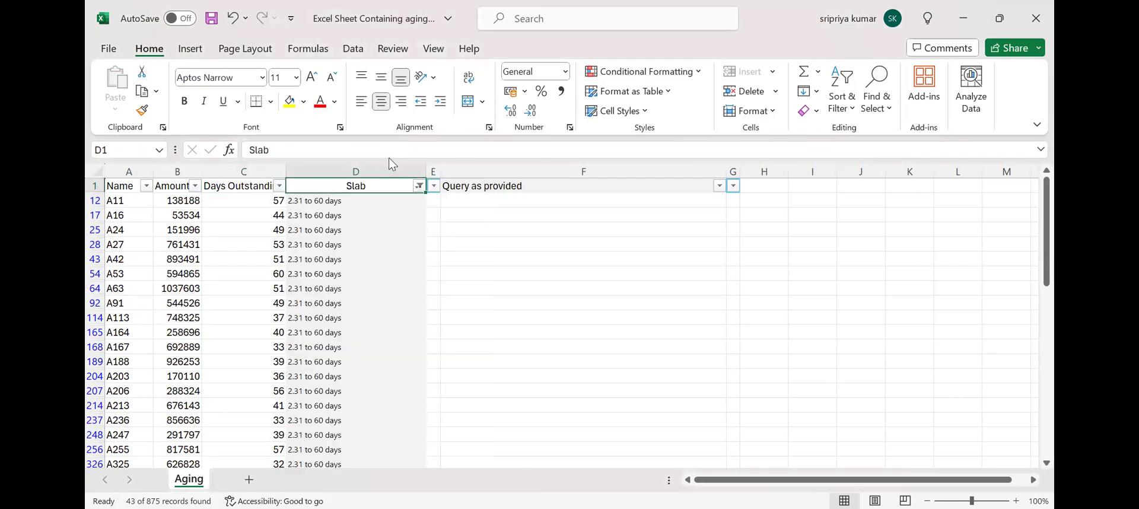
Remove the AutoFilter with Alt+D, F, S so every row displays
{"action": "key", "text": "alt+d"}
{"action": "key", "text": "f"}
{"action": "key", "text": "s"}
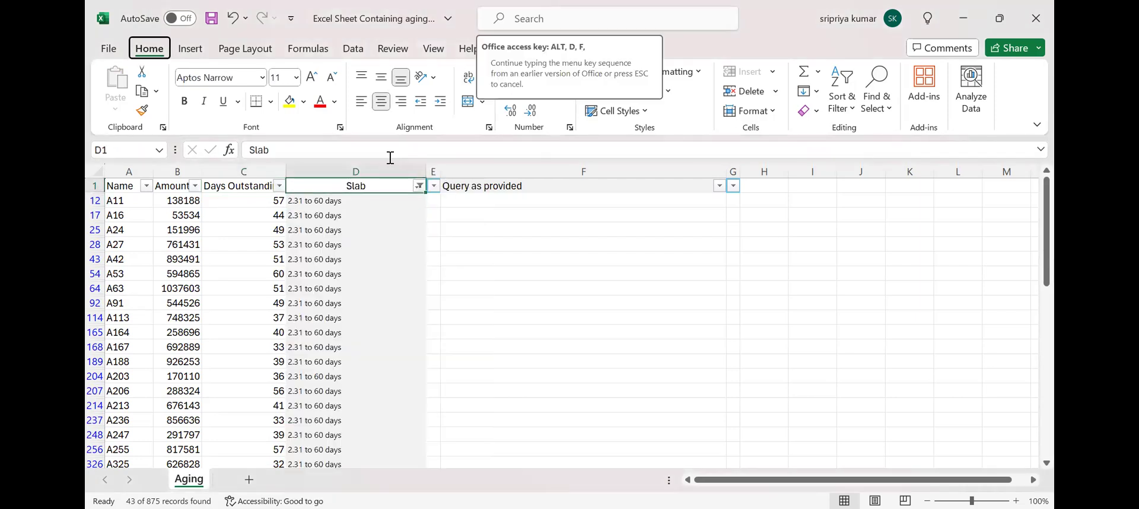
{"action": "key", "text": "Down"}
{"action": "key", "text": "Up"}
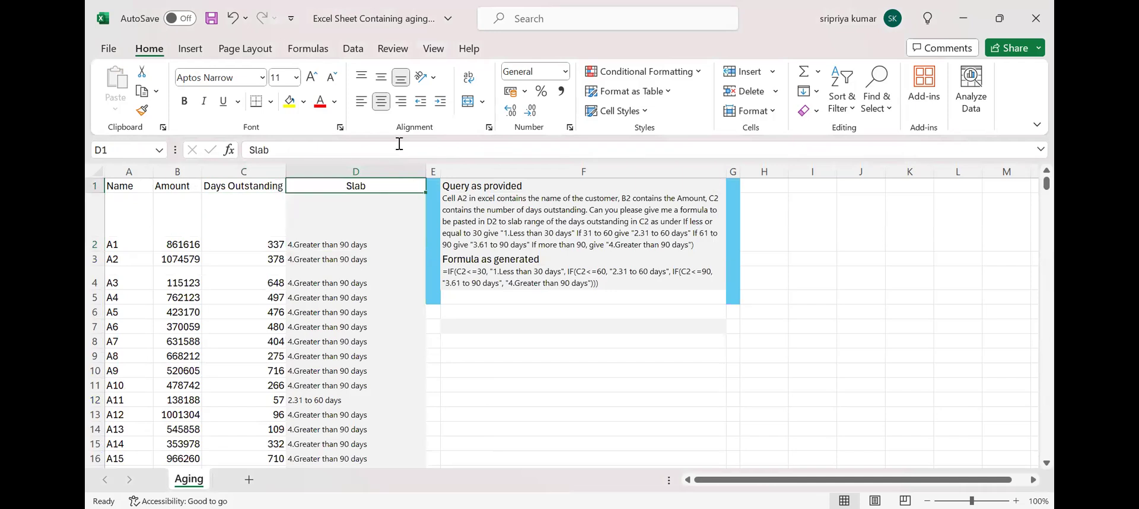